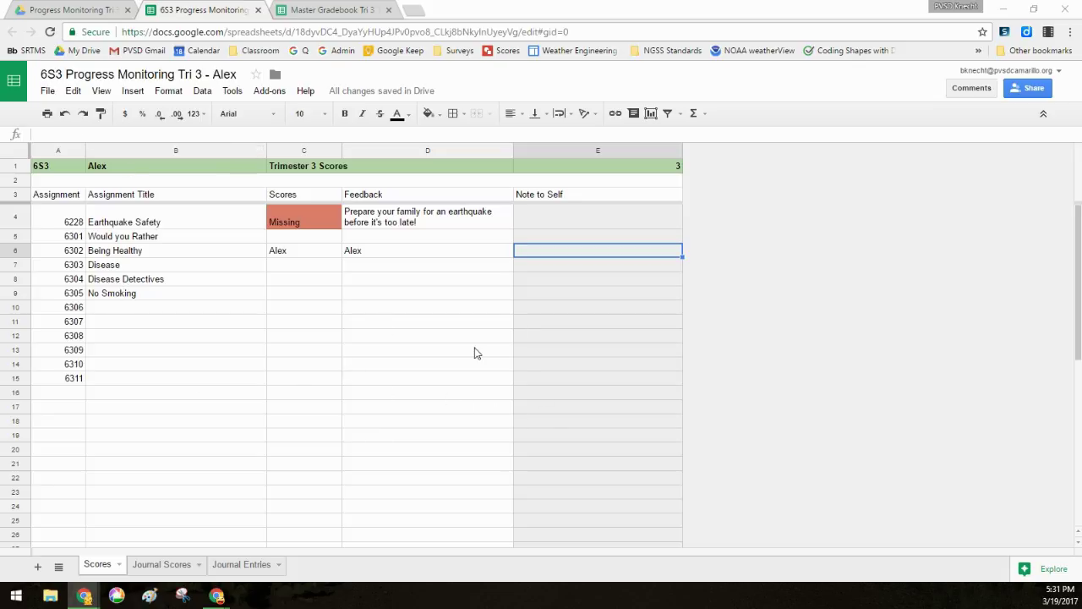
Enter "Do this on MONDAY!!!!" as the Note to Self for the Earthquake Safety assignment.
{"action": "left_click", "coordinate": [554, 235]}
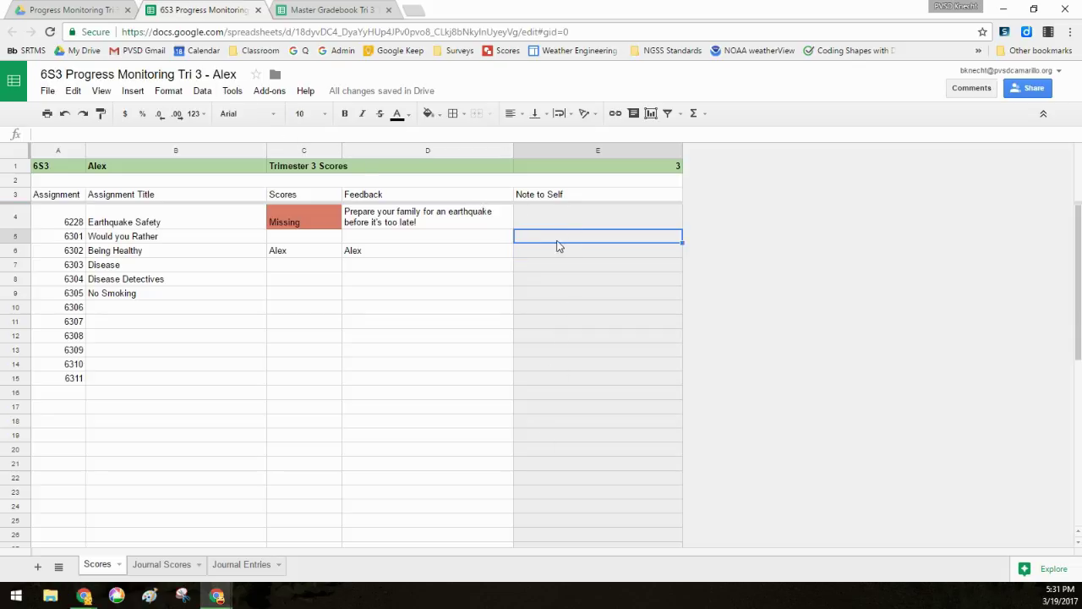
{"action": "left_click", "coordinate": [550, 223]}
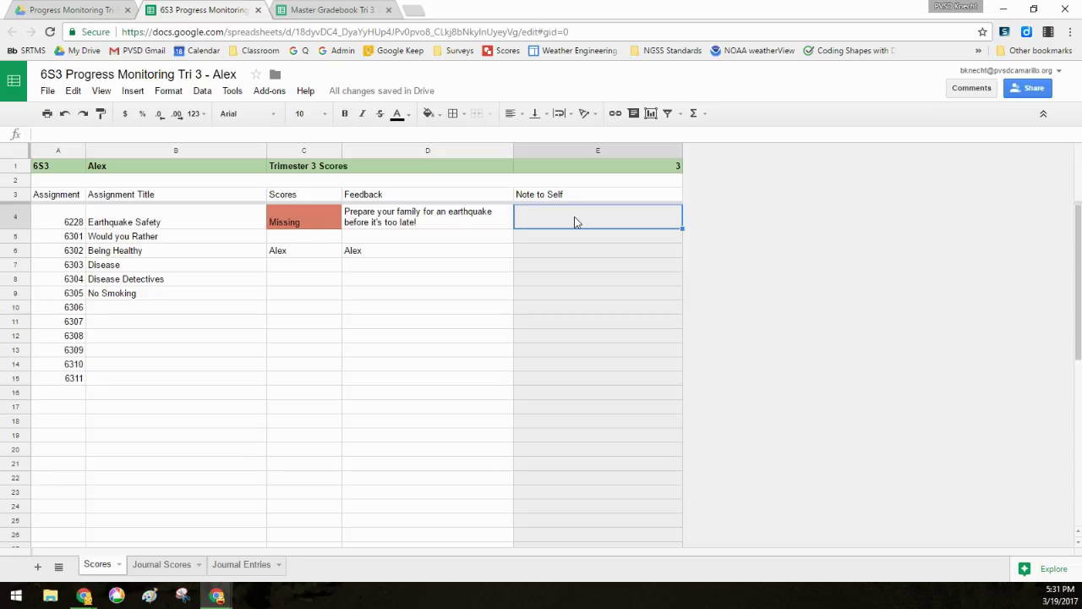
{"action": "type", "text": "Do this on M"}
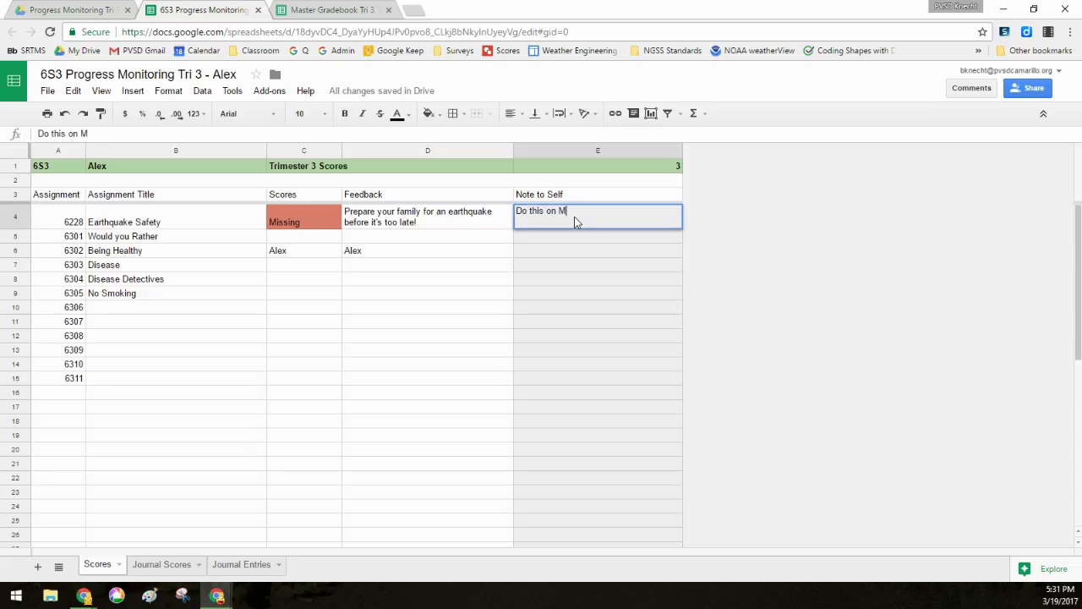
{"action": "type", "text": "ONDAY!!!!"}
{"action": "key", "text": "Return"}
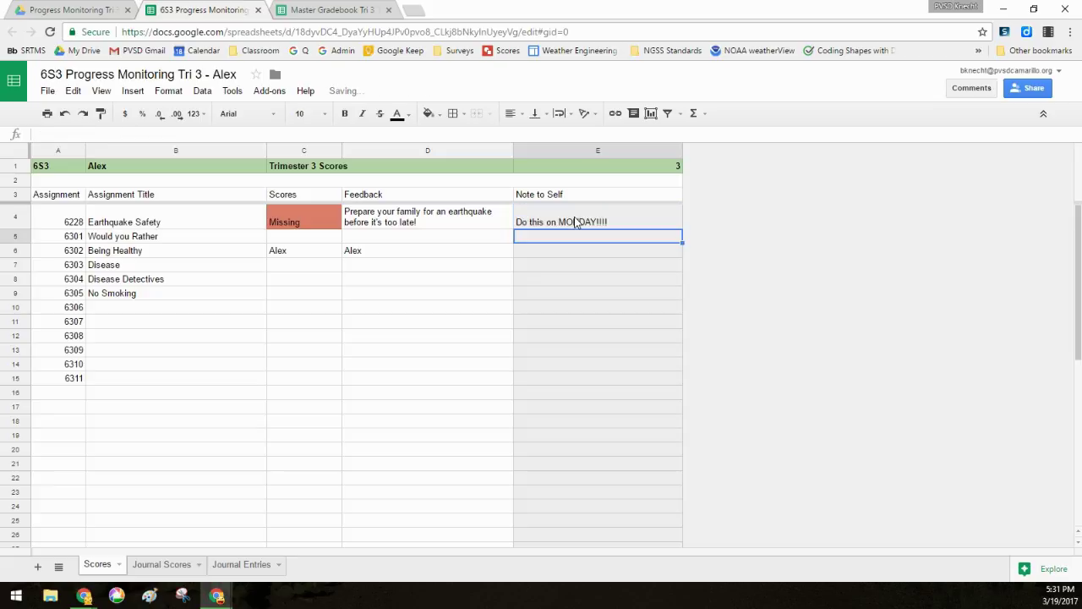
{"action": "left_click", "coordinate": [566, 252]}
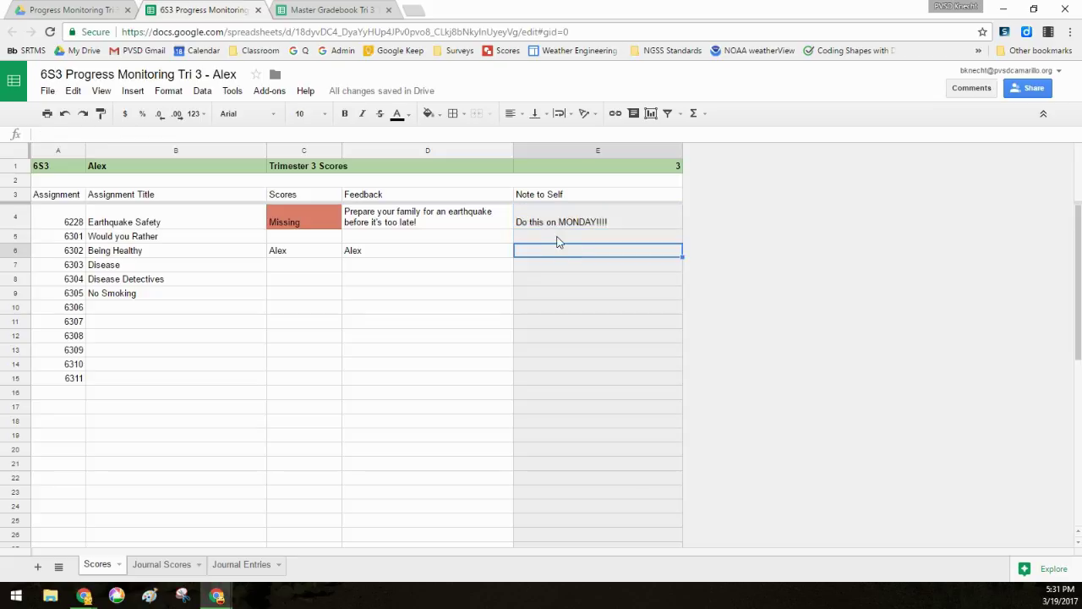
{"action": "left_click", "coordinate": [560, 226]}
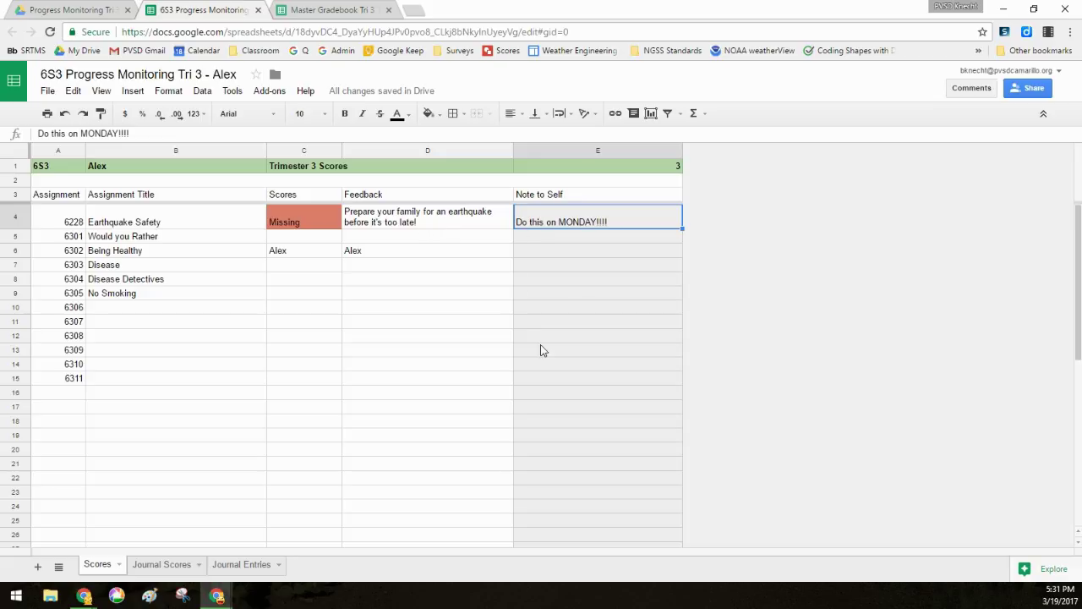
In the Master Gradebook, examine the Student Notes layout and the Merged Doc ID - Tri3 column on the Autocrat sheet.
{"action": "left_click", "coordinate": [345, 8]}
{"action": "left_click", "coordinate": [305, 564]}
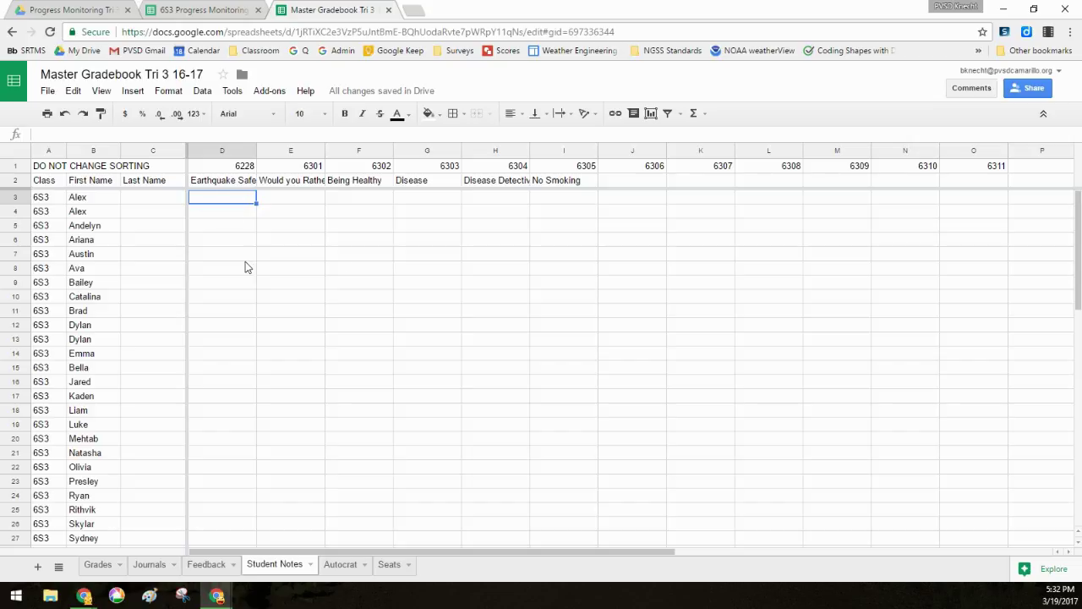
{"action": "left_click", "coordinate": [340, 565]}
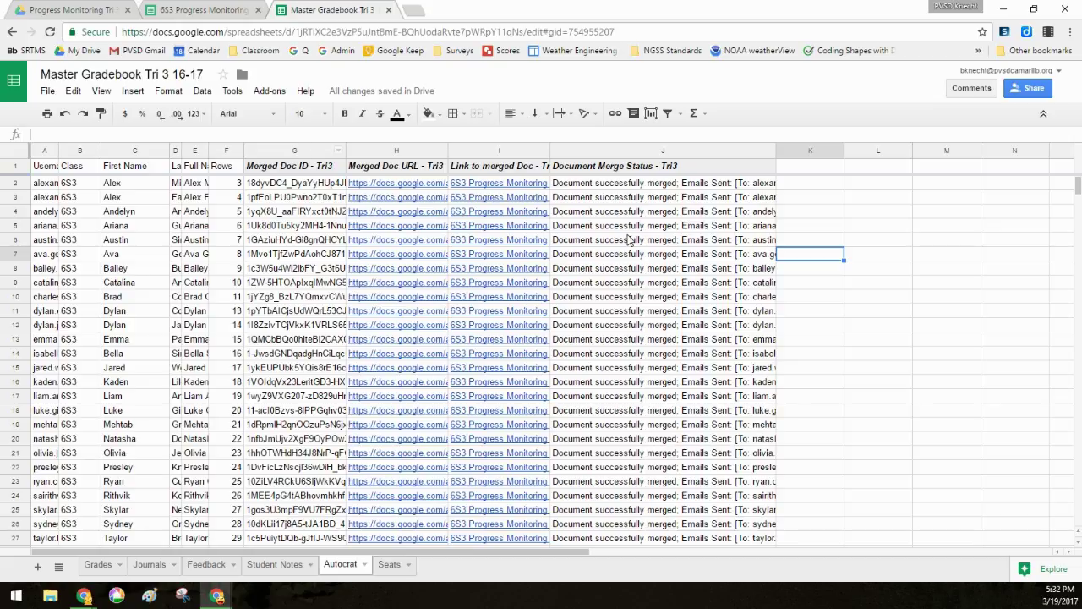
{"action": "left_click", "coordinate": [288, 182]}
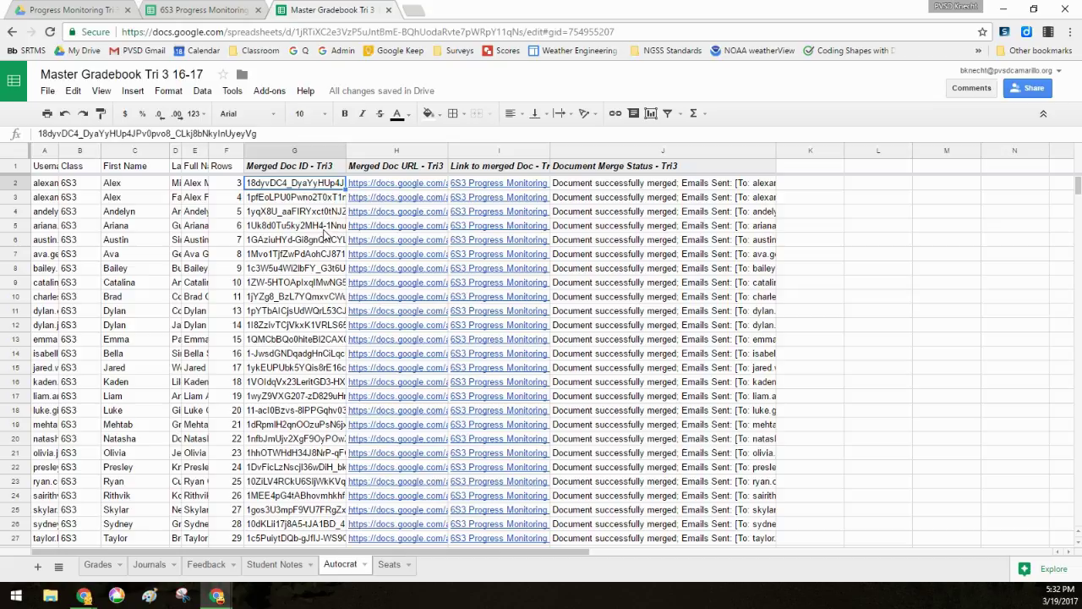
{"action": "scroll", "coordinate": [293, 359], "scroll_direction": "down", "scroll_amount": 9}
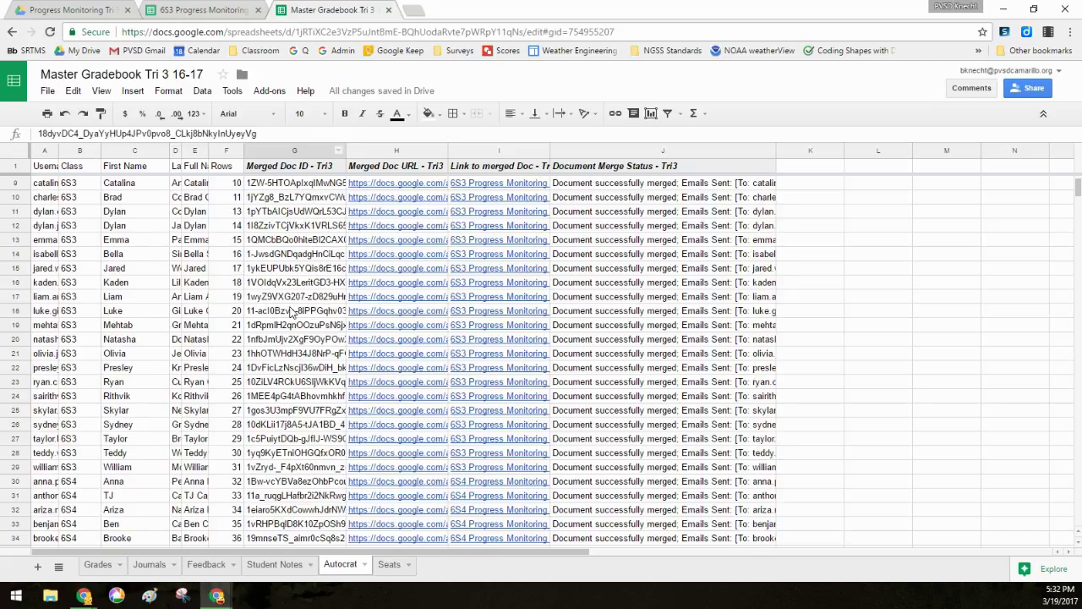
{"action": "scroll", "coordinate": [293, 359], "scroll_direction": "up", "scroll_amount": 7}
{"action": "scroll", "coordinate": [293, 359], "scroll_direction": "up", "scroll_amount": 3}
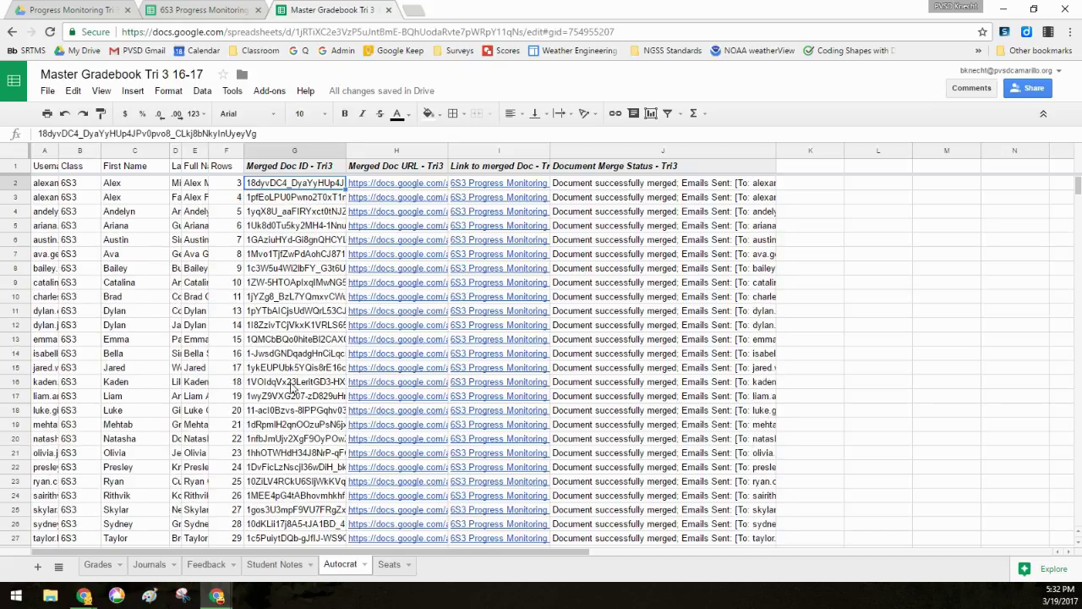
Begin a formula in cell D3 of the Student Notes sheet with IMPORTRANGE nested inside TRANSPOSE.
{"action": "left_click", "coordinate": [275, 564]}
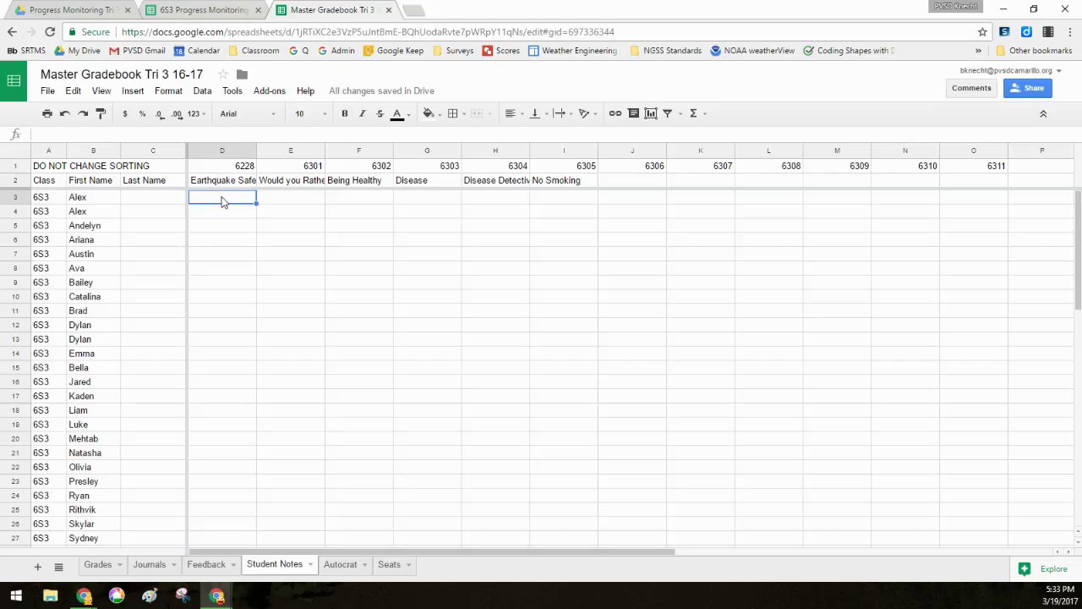
{"action": "type", "text": "="}
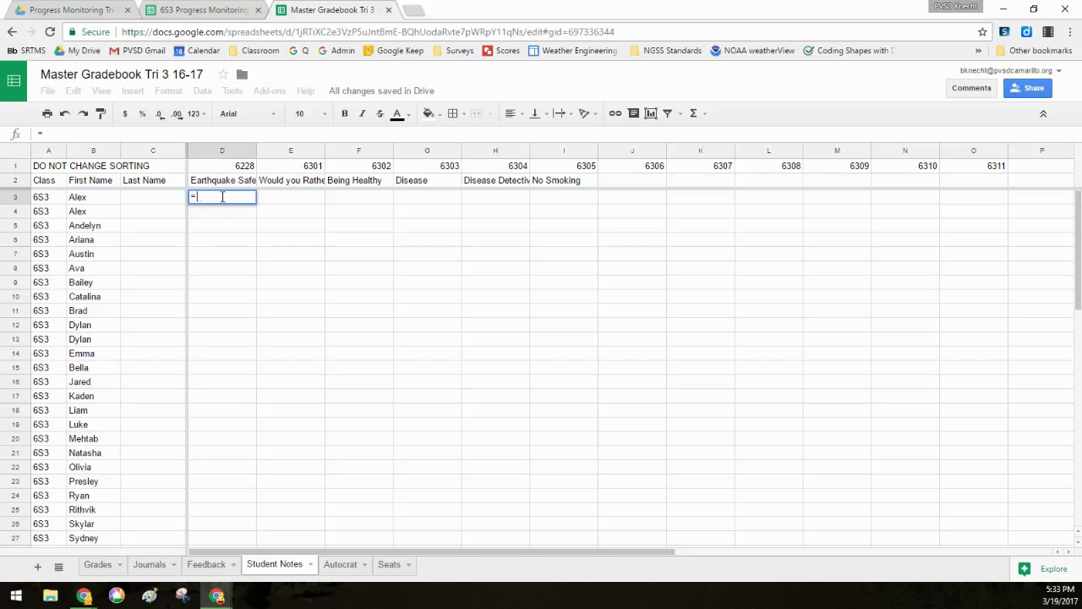
{"action": "type", "text": "transpos"}
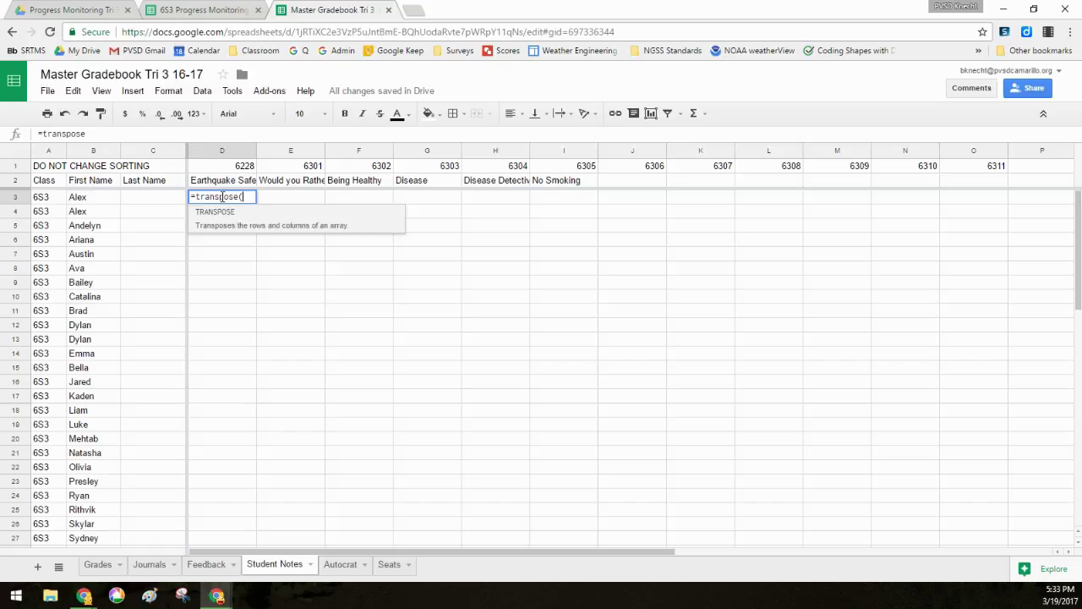
{"action": "type", "text": "e("}
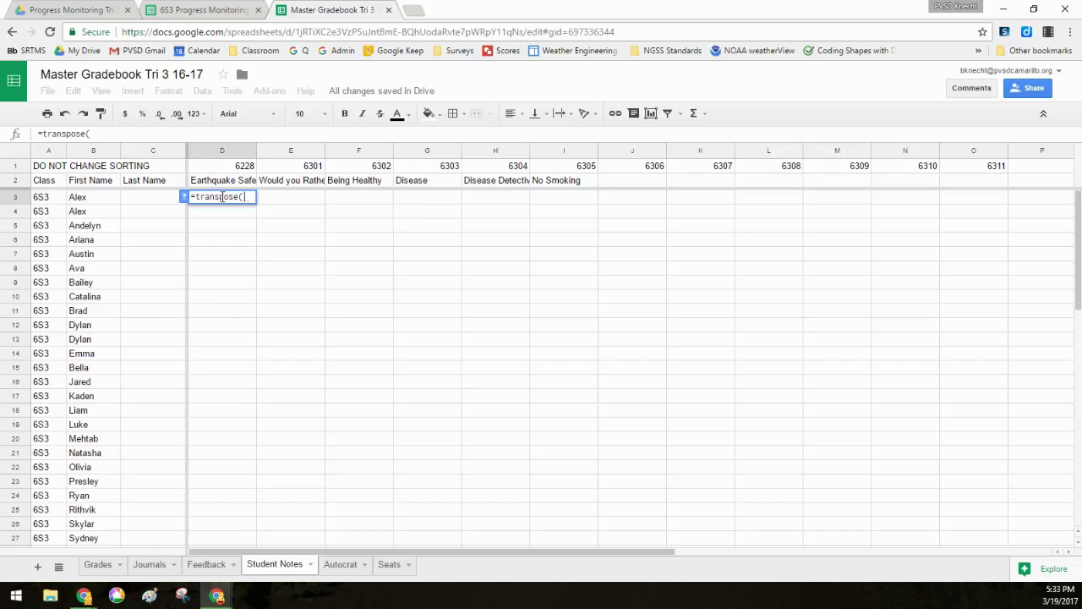
{"action": "type", "text": "impor"}
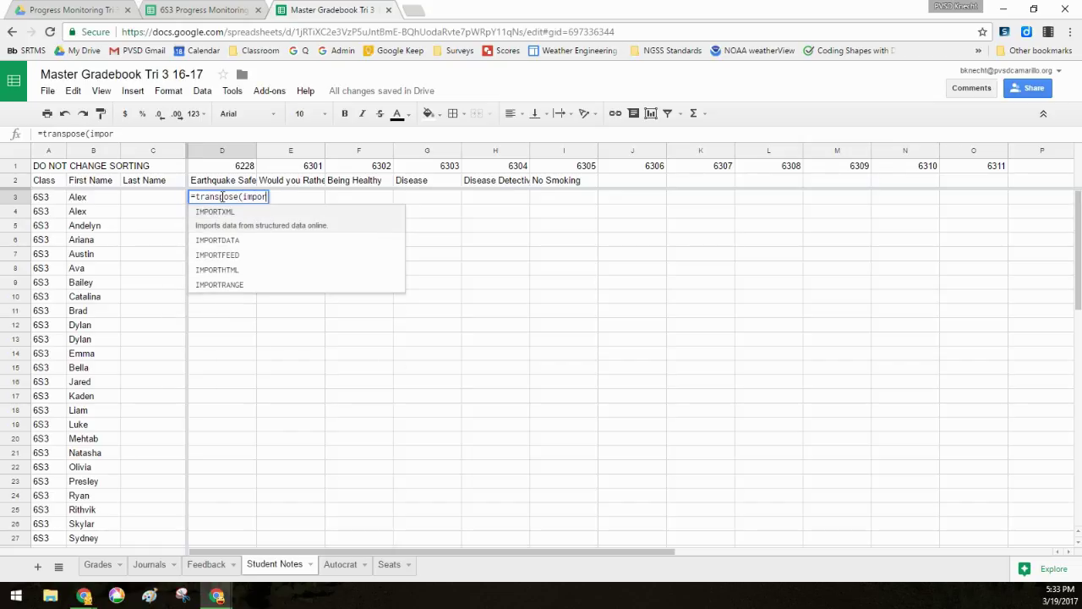
{"action": "type", "text": "trange"}
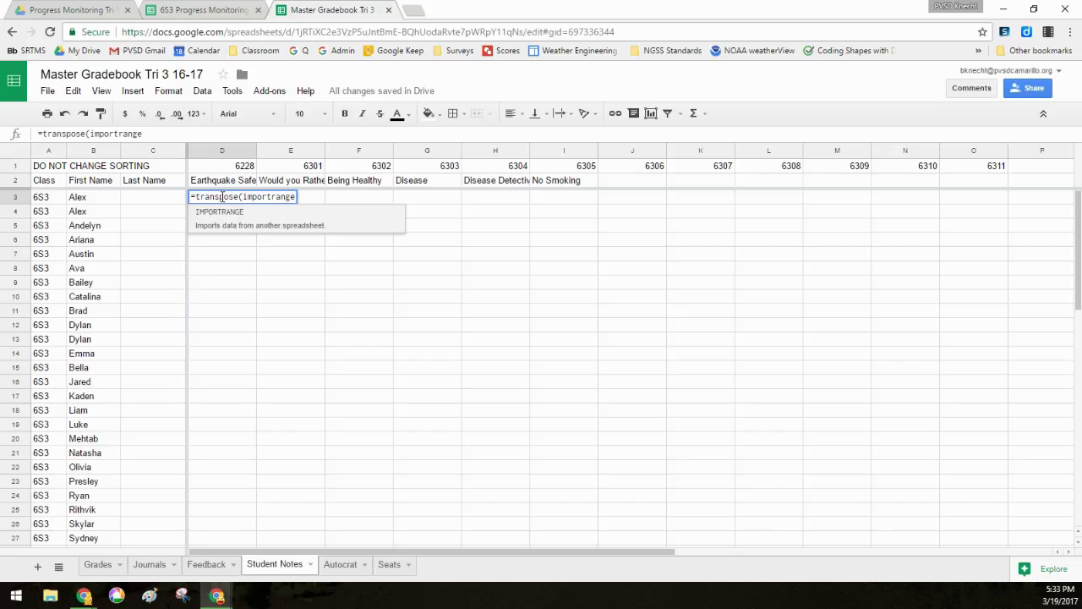
{"action": "type", "text": "("}
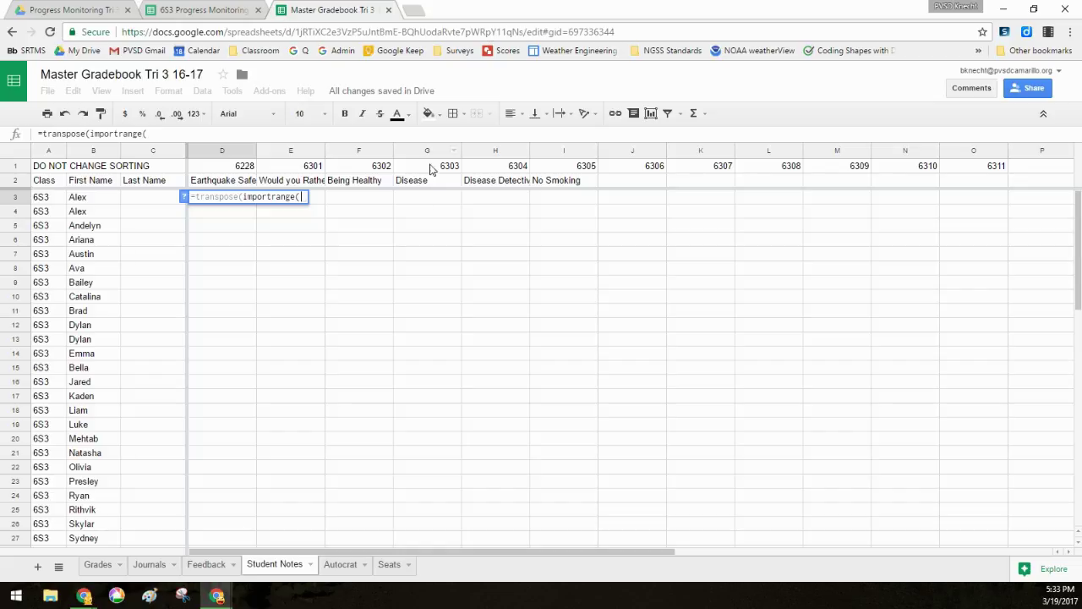
Reference the first student's merged document ID, Autocrat!G2, as the spreadsheet key in the IMPORTRANGE formula.
{"action": "left_click", "coordinate": [341, 564]}
{"action": "left_click", "coordinate": [322, 183]}
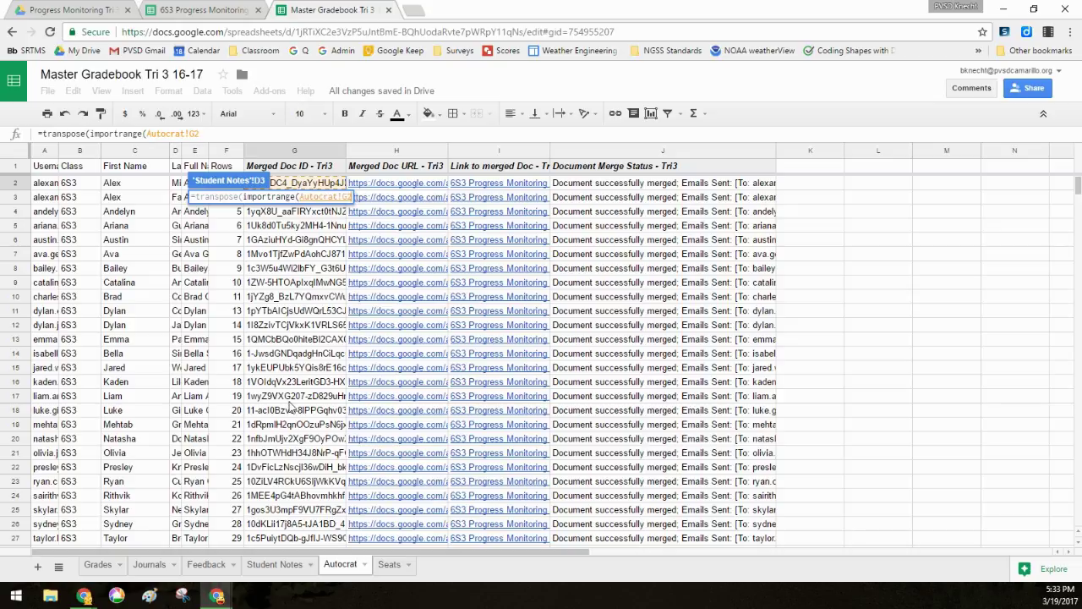
{"action": "left_click", "coordinate": [291, 568]}
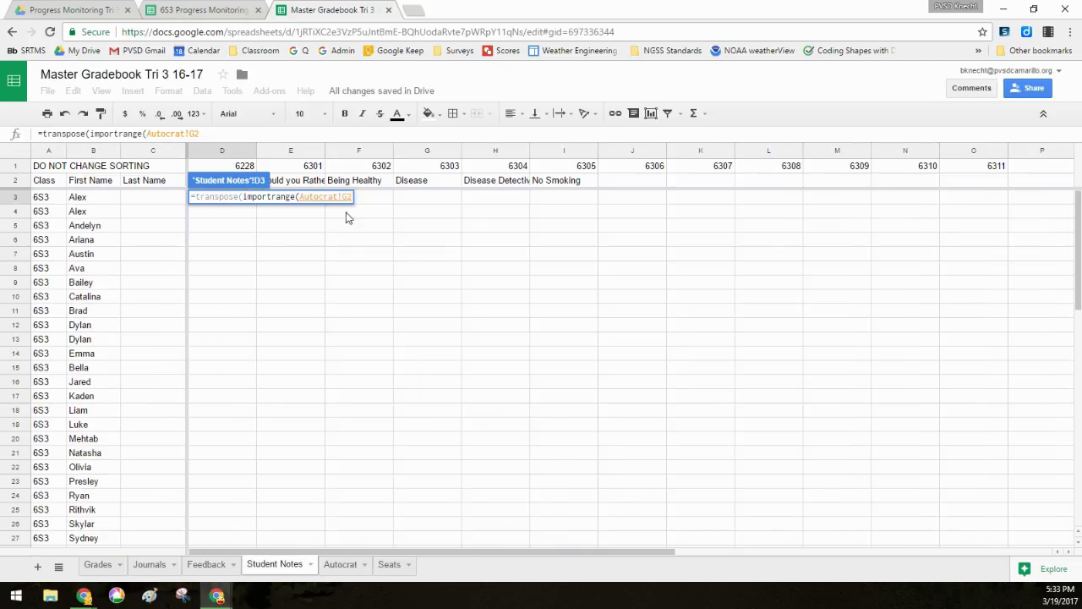
{"action": "left_click", "coordinate": [233, 133]}
{"action": "type", "text": ","}
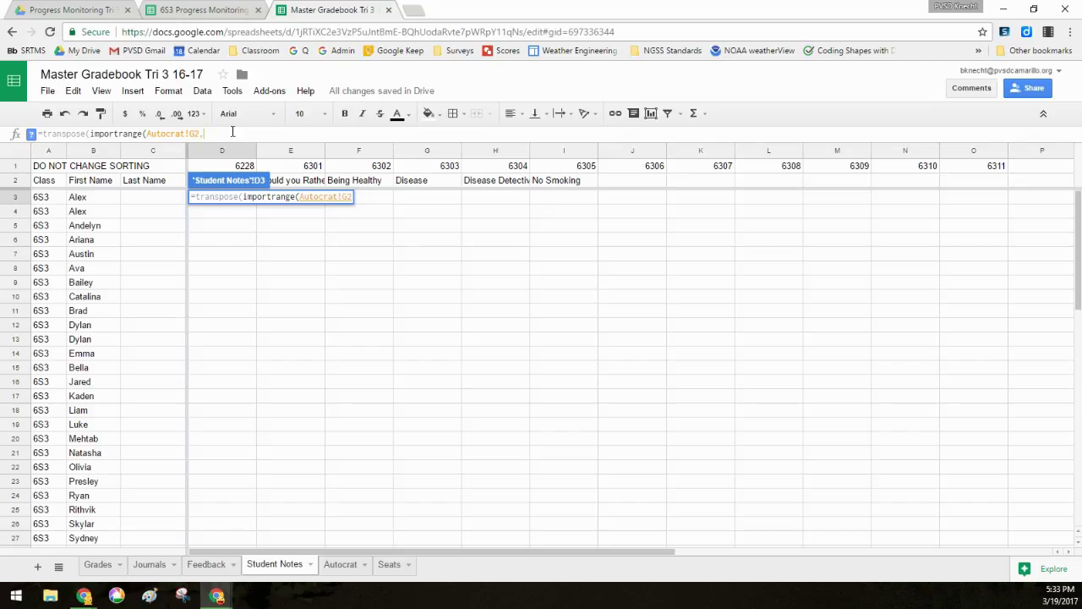
Complete the formula in D3 with the import range "Scores!E4:E50", checking the student's score sheet for the note cells, and enter it.
{"action": "type", "text": " \""}
{"action": "left_click", "coordinate": [190, 10]}
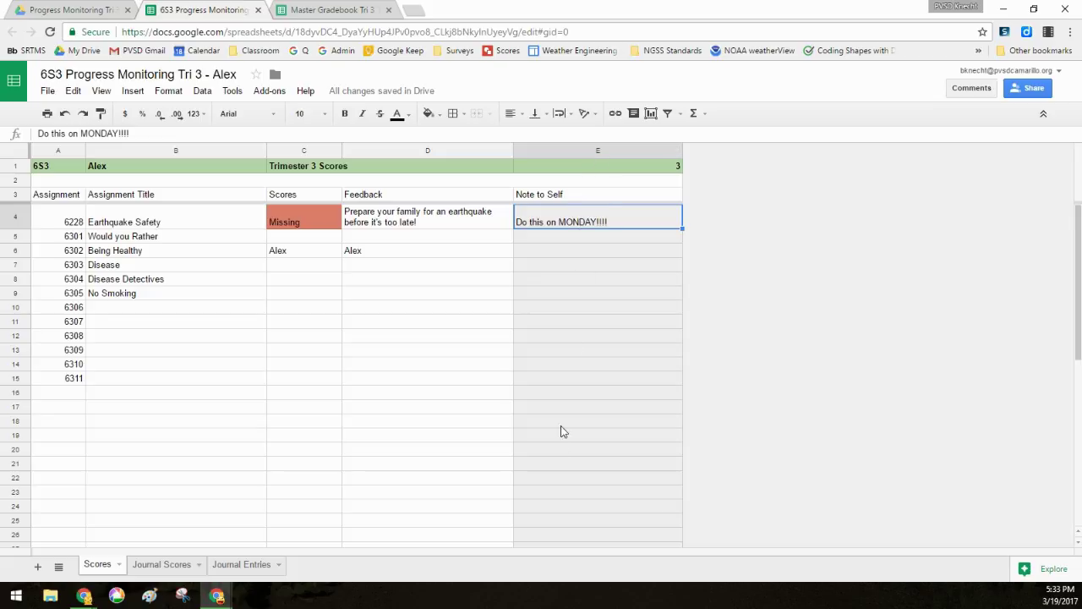
{"action": "scroll", "coordinate": [558, 439], "scroll_direction": "down", "scroll_amount": 3}
{"action": "scroll", "coordinate": [568, 415], "scroll_direction": "down", "scroll_amount": 5}
{"action": "scroll", "coordinate": [568, 416], "scroll_direction": "up", "scroll_amount": 10}
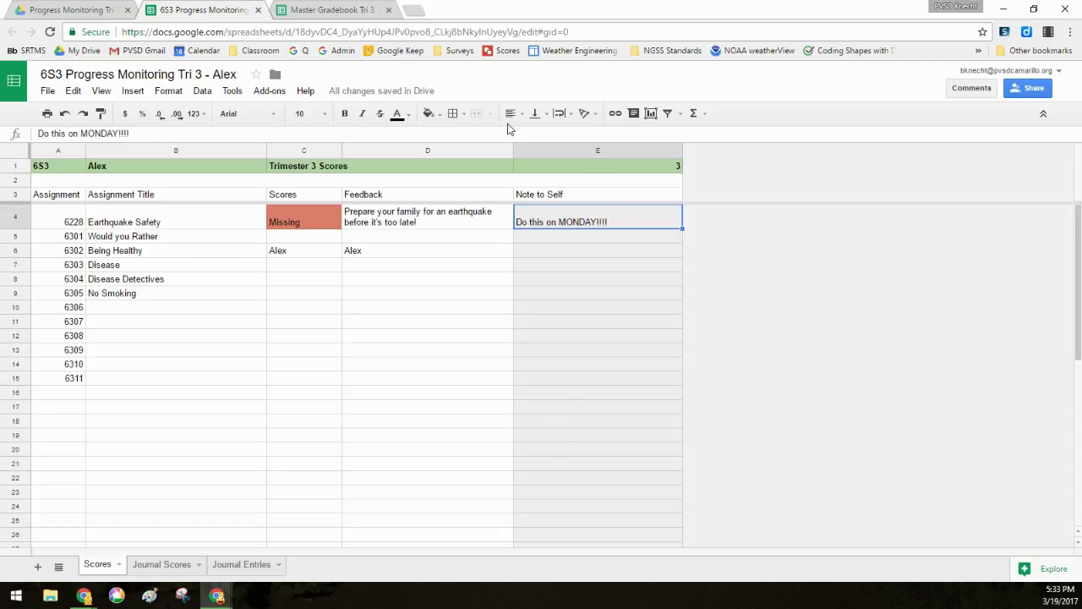
{"action": "left_click", "coordinate": [331, 10]}
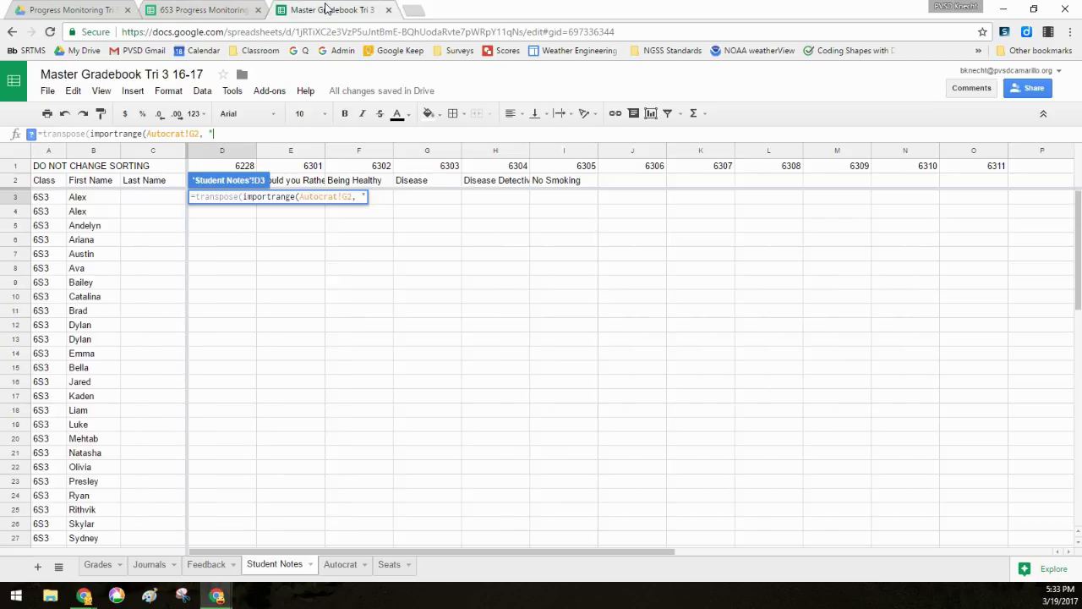
{"action": "left_click", "coordinate": [369, 198]}
{"action": "type", "text": "Sc"}
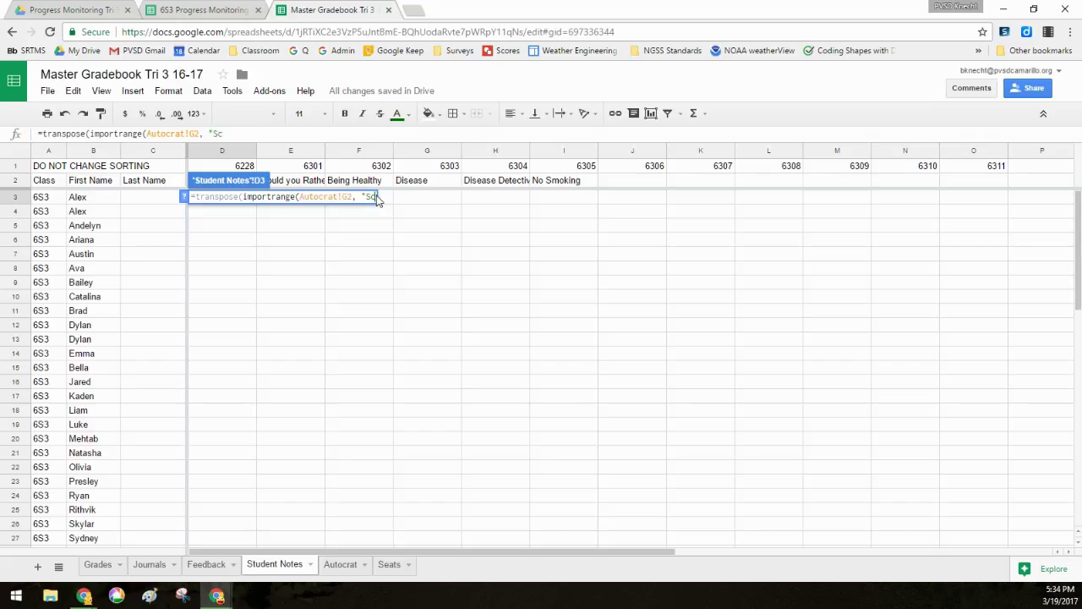
{"action": "type", "text": "ores!E4:E50\")"}
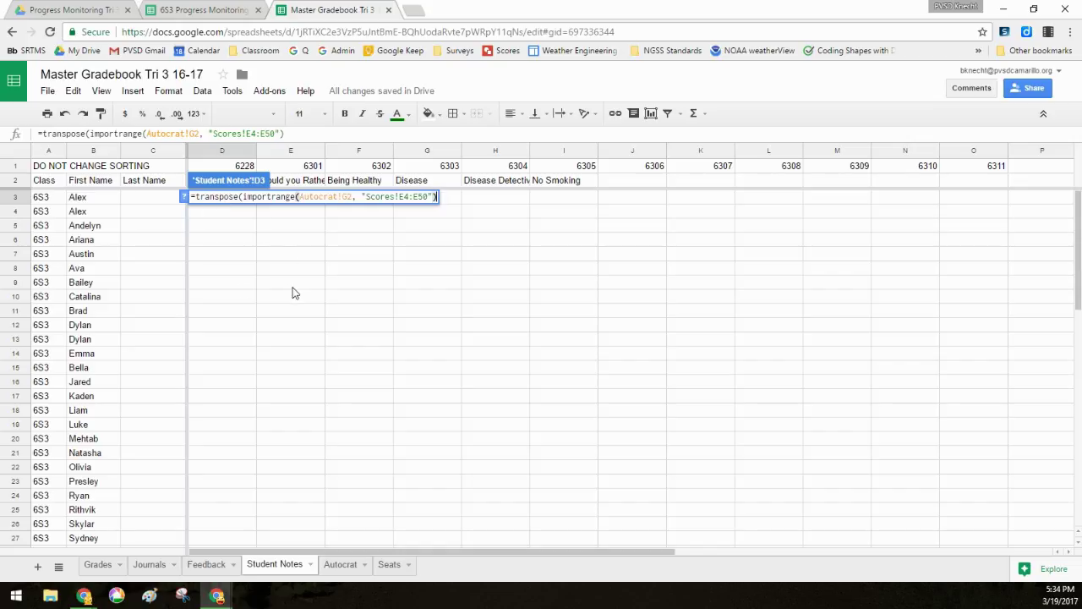
{"action": "key", "text": "Return"}
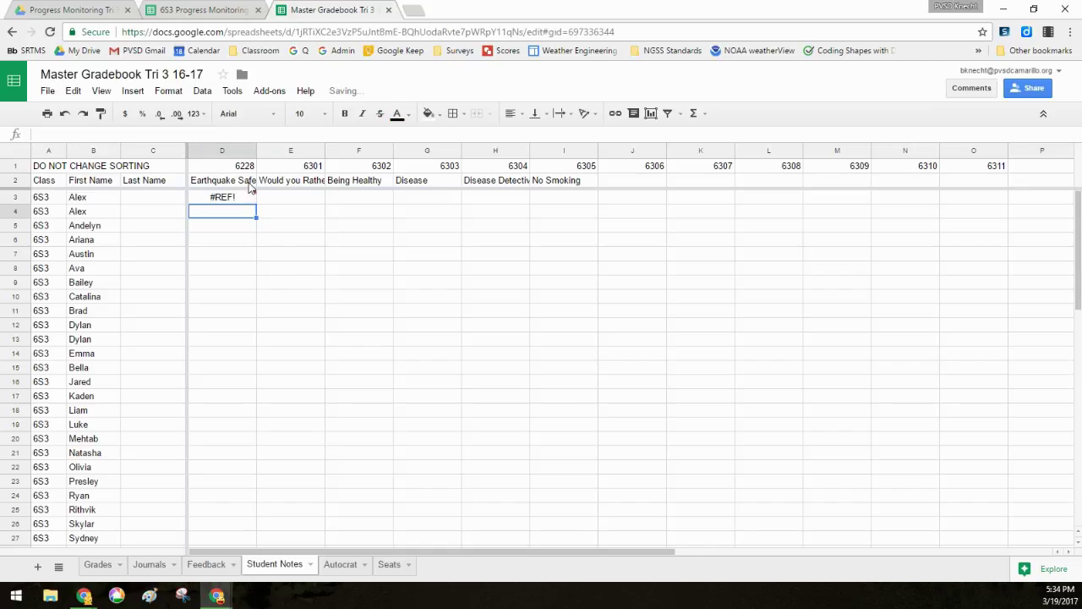
Allow the D3 formula access to the linked student spreadsheet and fill it down column D to row 64.
{"action": "left_click", "coordinate": [243, 201]}
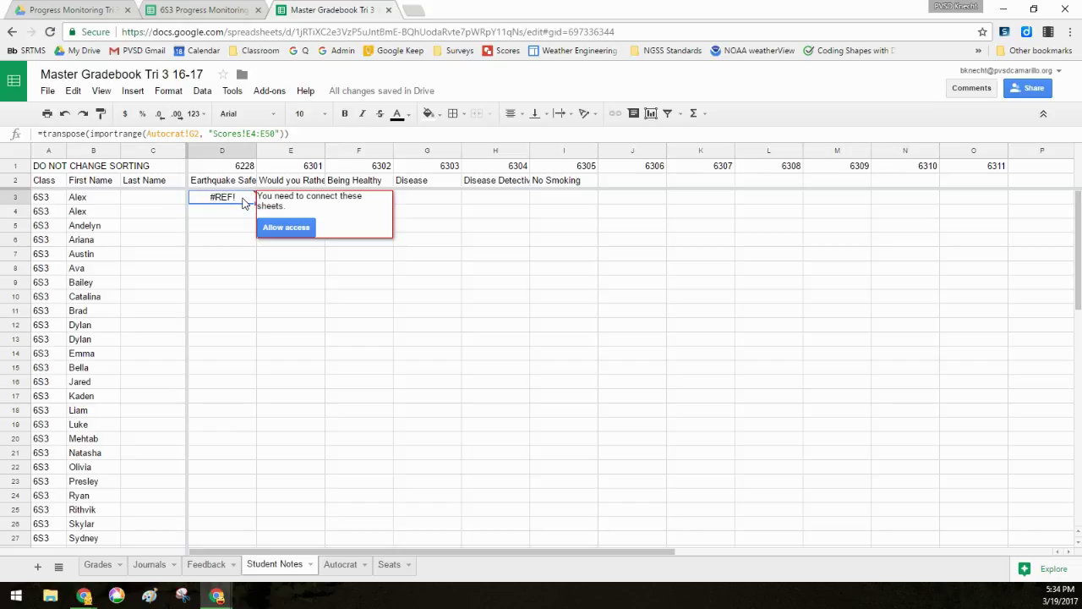
{"action": "left_click", "coordinate": [272, 230]}
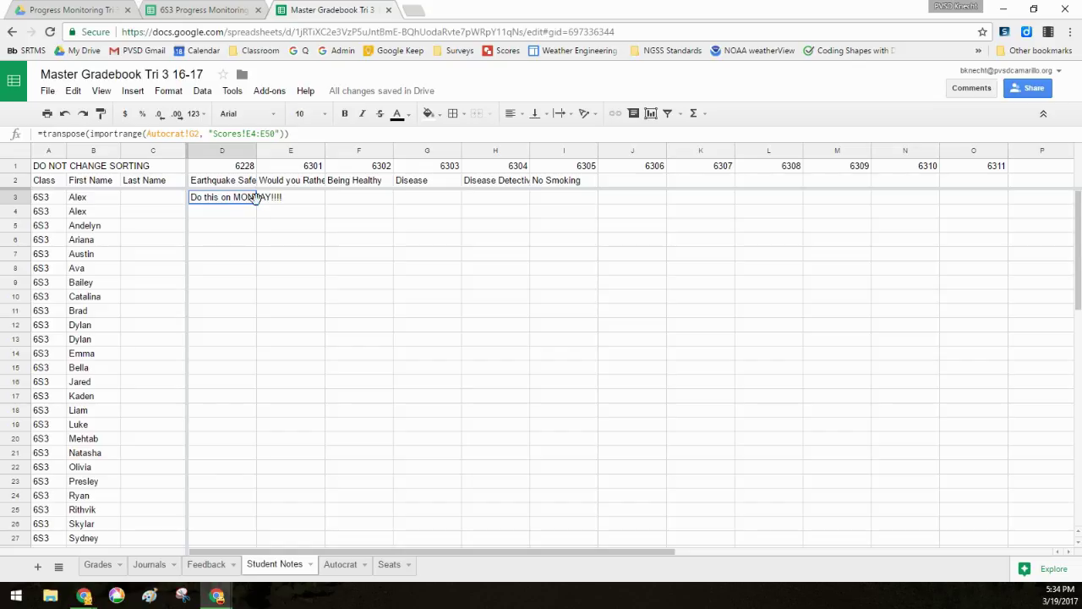
{"action": "left_click_drag", "start_coordinate": [257, 204], "coordinate": [237, 536]}
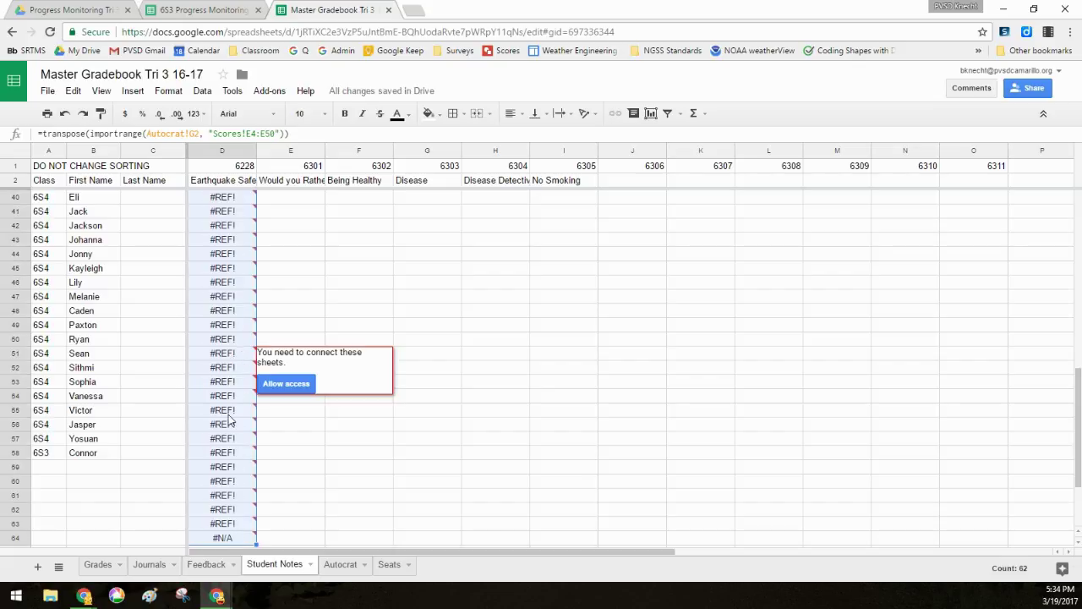
Check the Autocrat column G references in several of the filled-down formulas in column D.
{"action": "left_click", "coordinate": [235, 339]}
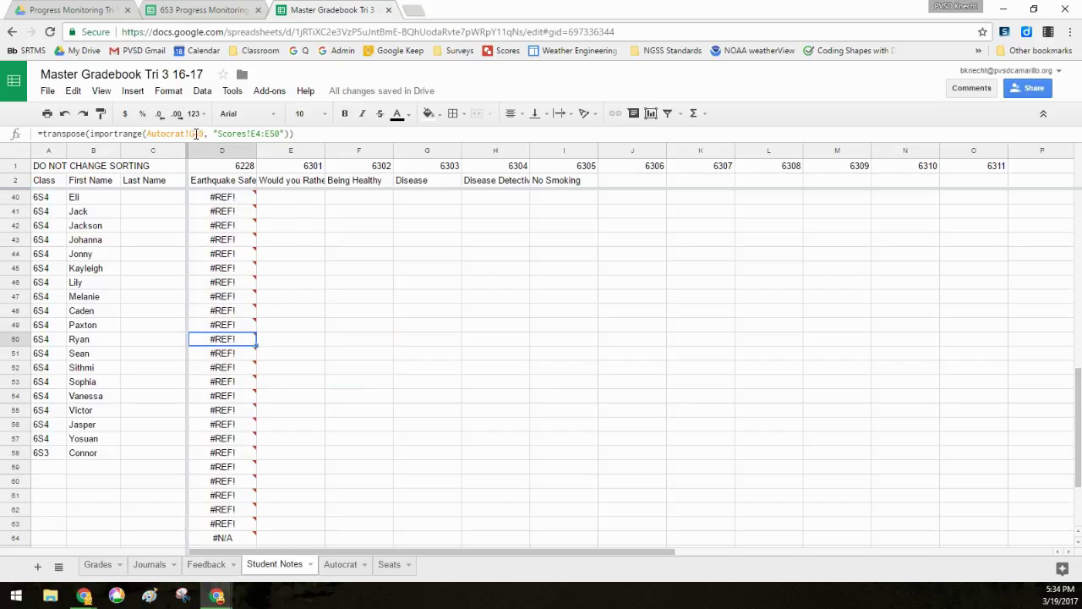
{"action": "left_click", "coordinate": [349, 567]}
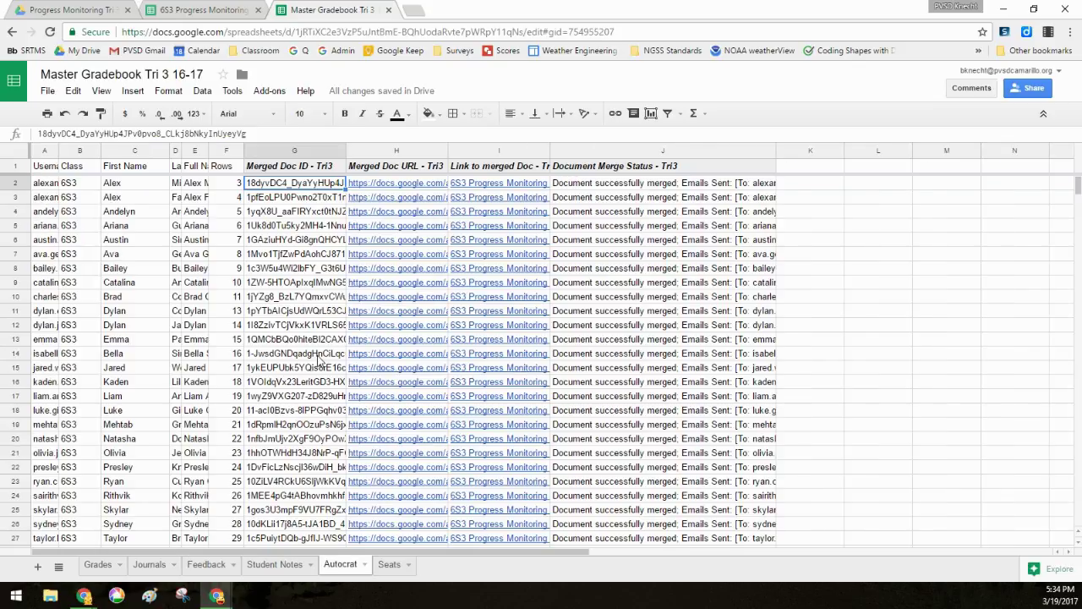
{"action": "left_click", "coordinate": [264, 567]}
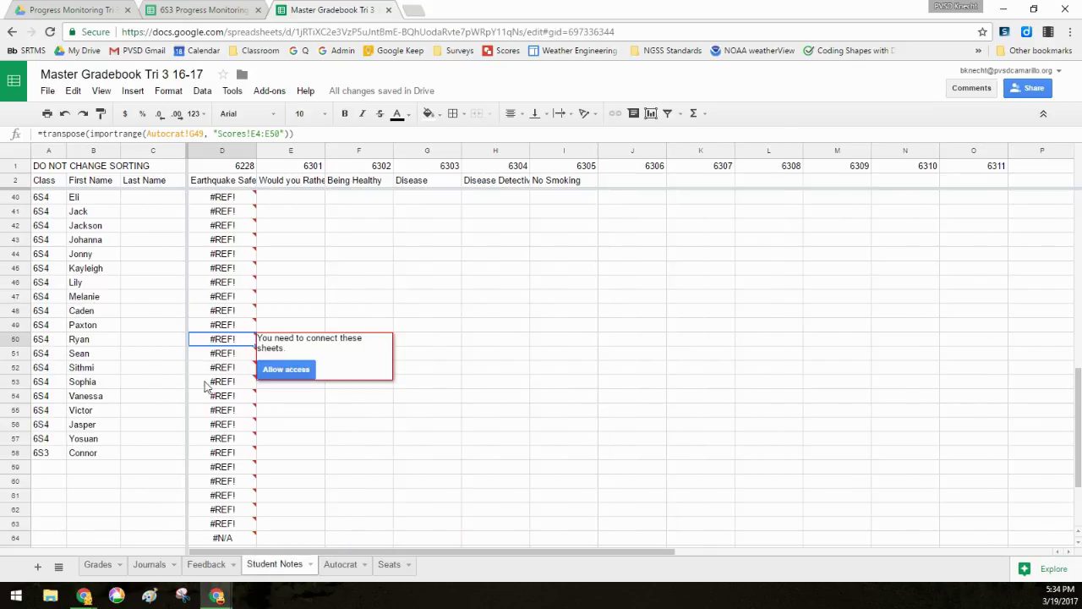
{"action": "left_click", "coordinate": [221, 255]}
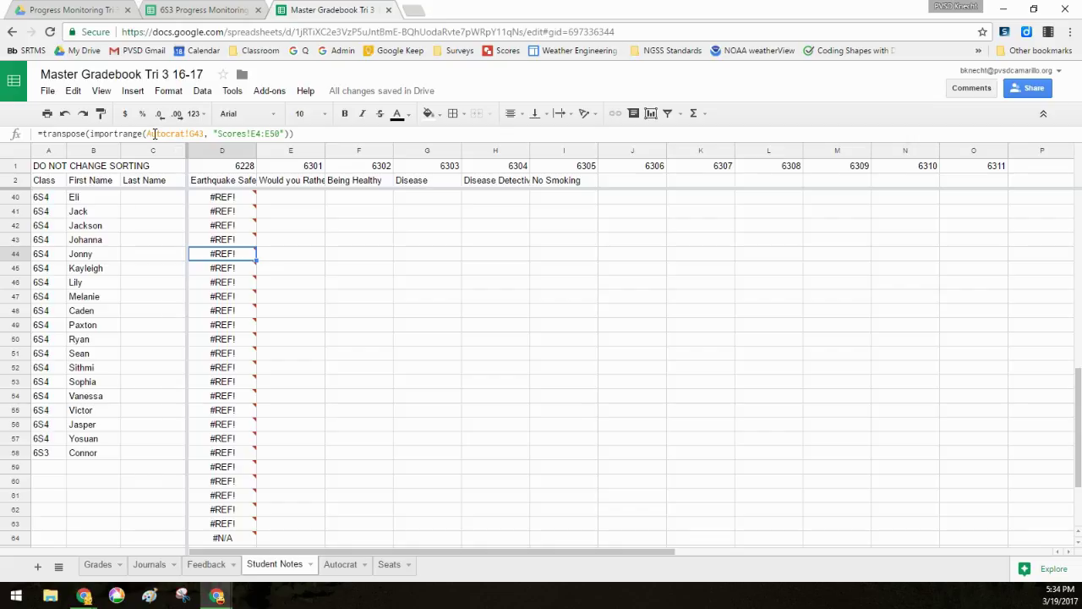
{"action": "scroll", "coordinate": [219, 254], "scroll_direction": "up", "scroll_amount": 3}
{"action": "left_click", "coordinate": [219, 255]}
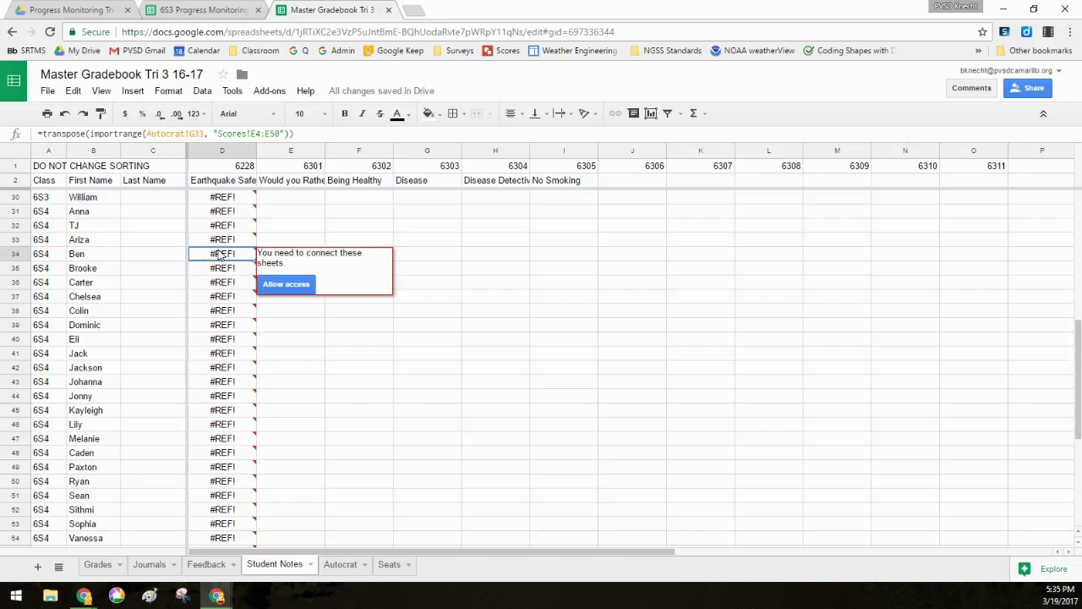
Check the Autocrat reference in D25's formula and allow the D4 formula access to its linked student spreadsheet.
{"action": "scroll", "coordinate": [222, 258], "scroll_direction": "up", "scroll_amount": 3}
{"action": "left_click", "coordinate": [232, 270]}
{"action": "scroll", "coordinate": [234, 338], "scroll_direction": "up", "scroll_amount": 4}
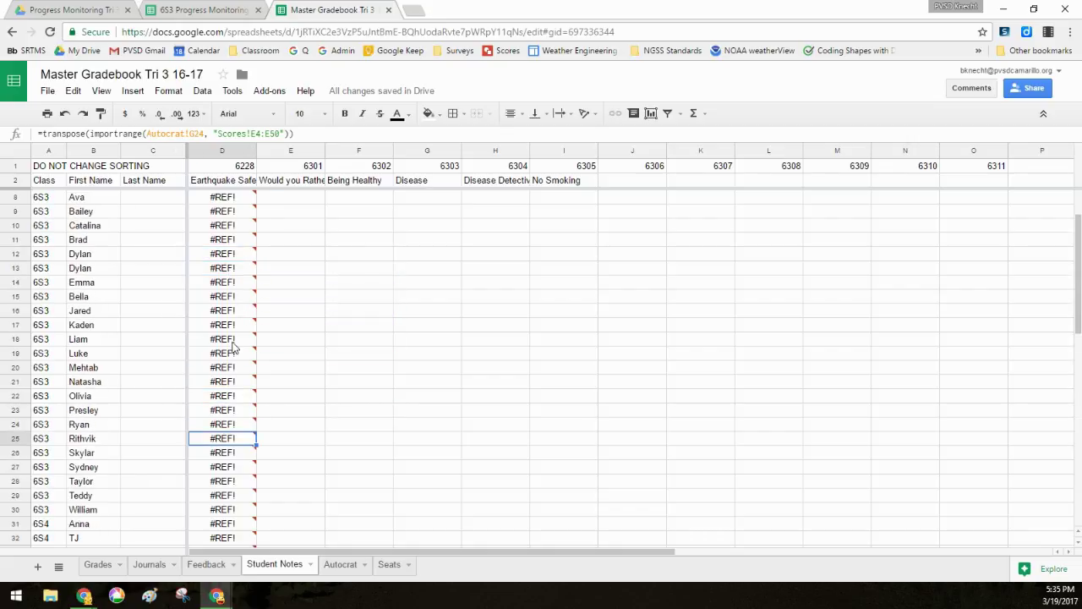
{"action": "scroll", "coordinate": [234, 346], "scroll_direction": "up", "scroll_amount": 2}
{"action": "mouse_move", "coordinate": [229, 323]}
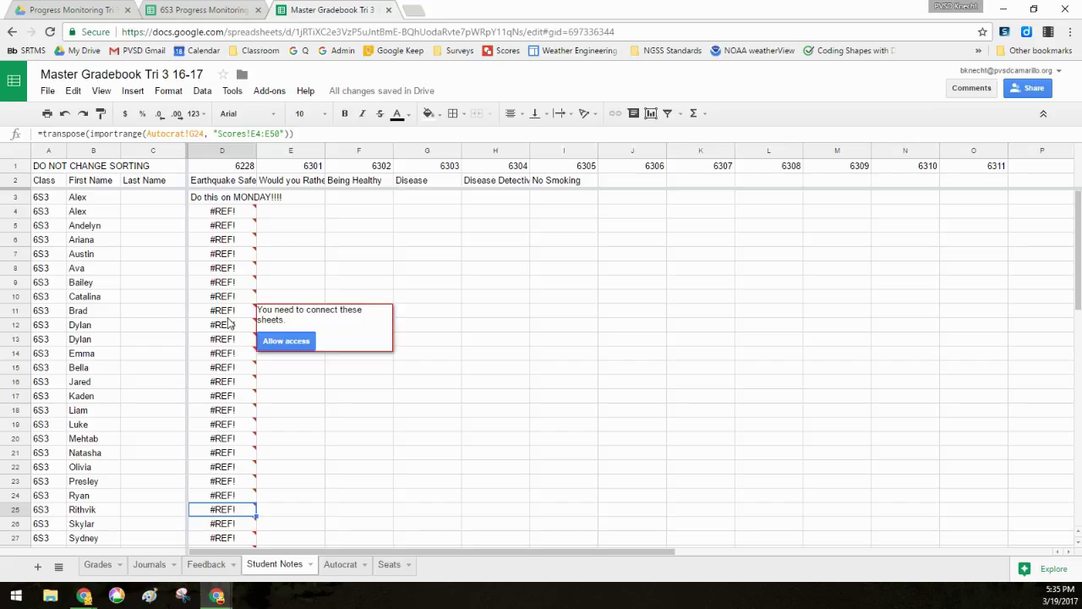
{"action": "left_click", "coordinate": [227, 216]}
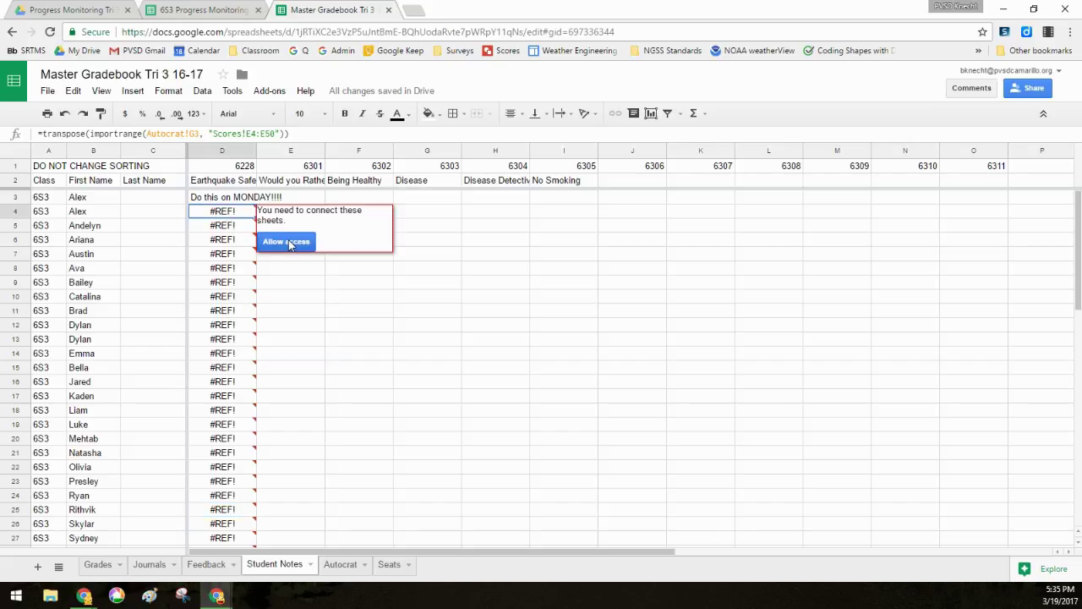
{"action": "left_click", "coordinate": [289, 245]}
Allow several more column D formulas within rows 5 to 9 access to their linked student spreadsheets.
{"action": "left_click", "coordinate": [225, 230]}
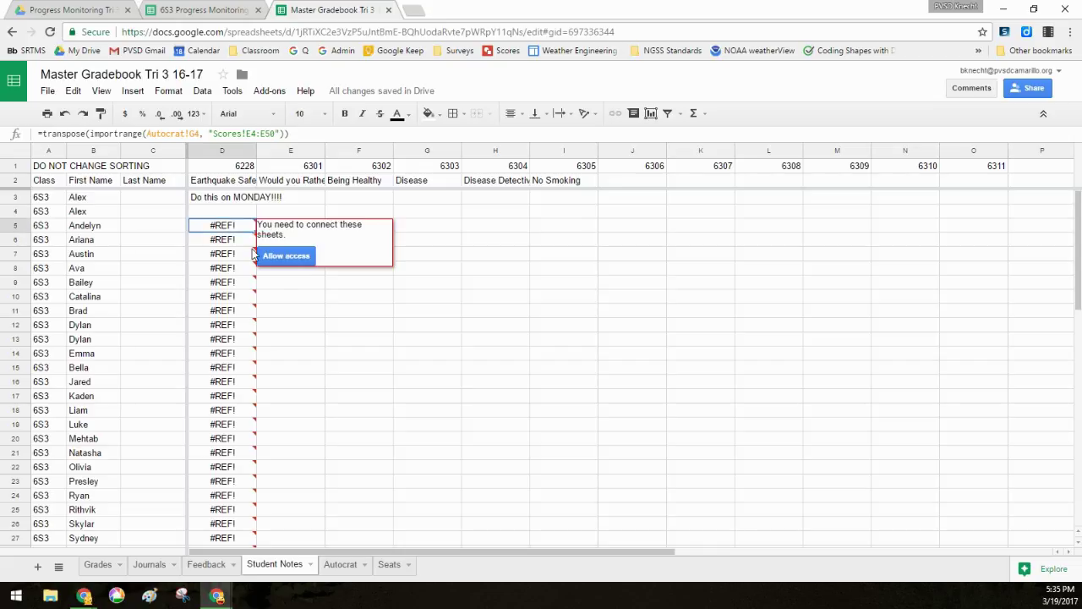
{"action": "left_click", "coordinate": [272, 286]}
{"action": "left_click", "coordinate": [218, 243]}
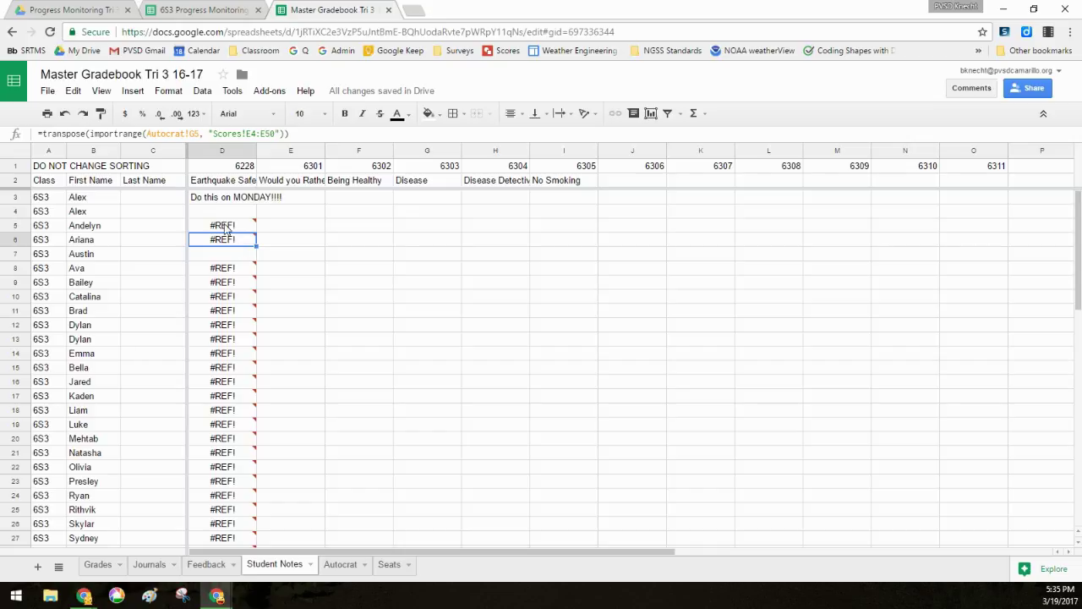
{"action": "left_click", "coordinate": [288, 262]}
{"action": "left_click", "coordinate": [235, 269]}
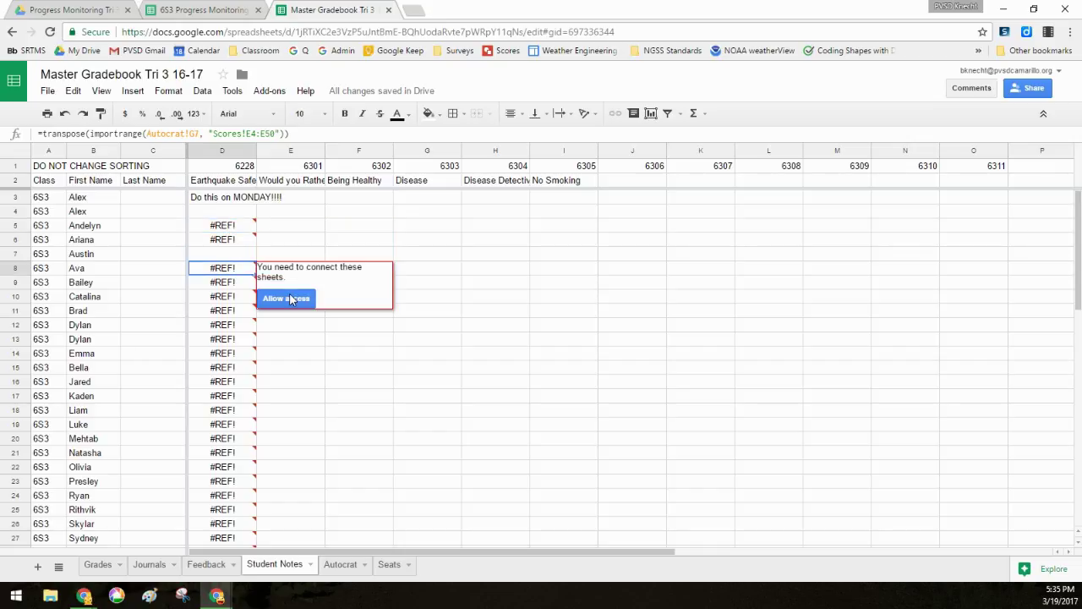
{"action": "left_click", "coordinate": [289, 297]}
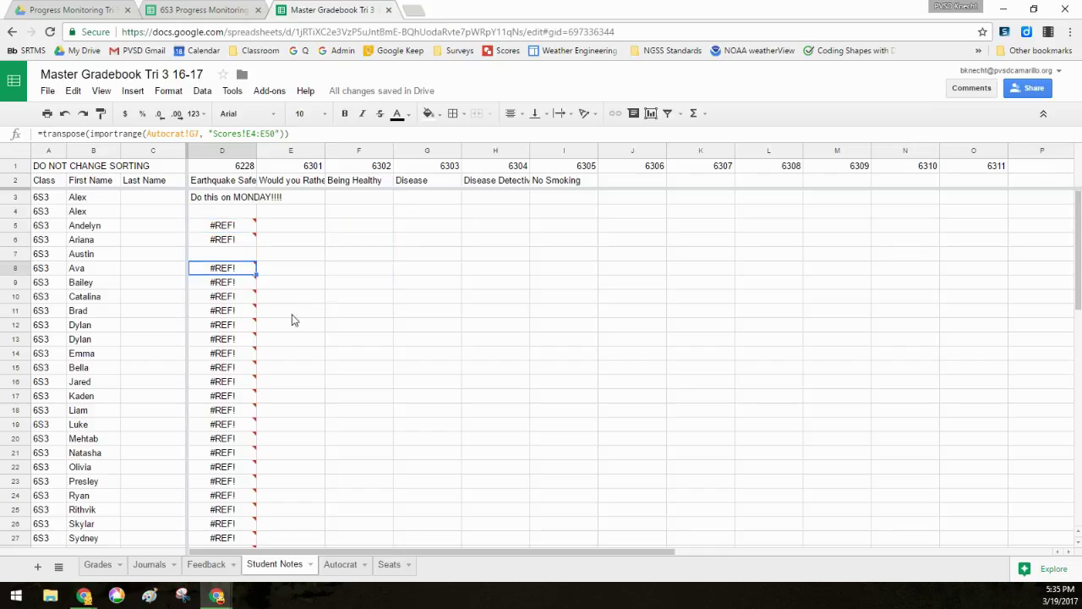